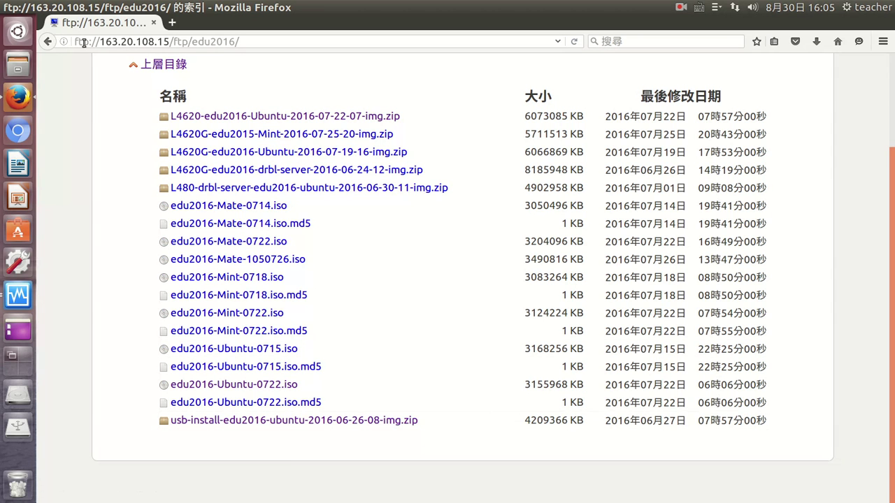
left_click_drag(99, 43, 238, 45)
left_click(246, 40)
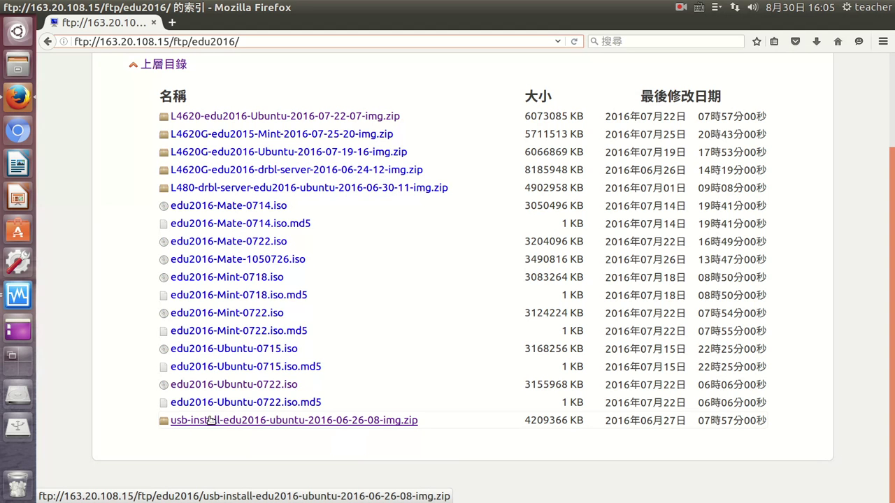
left_click(294, 427)
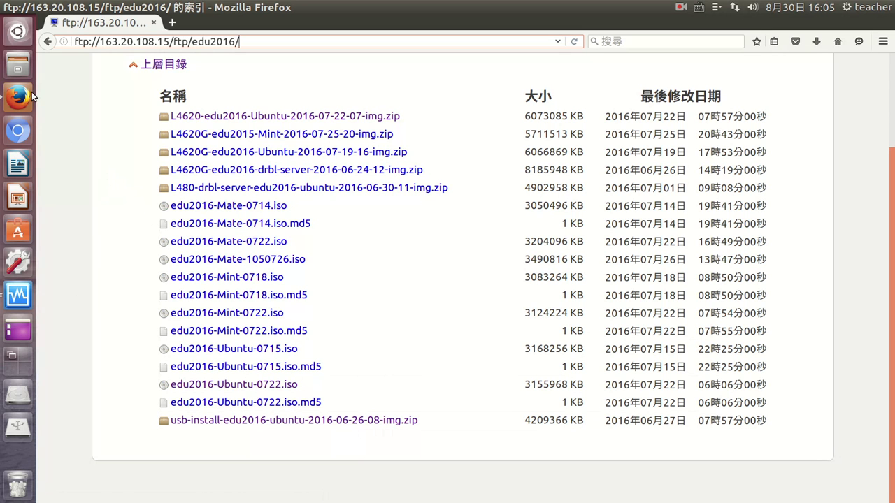
left_click(17, 70)
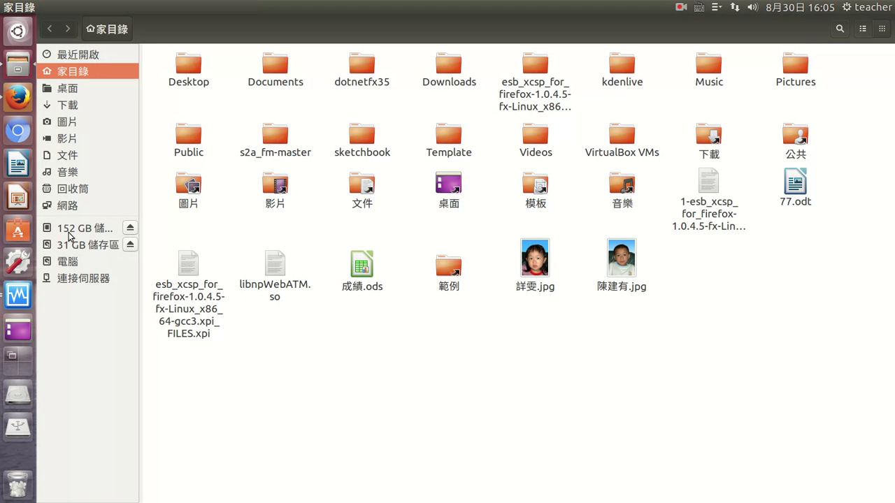
left_click(67, 261)
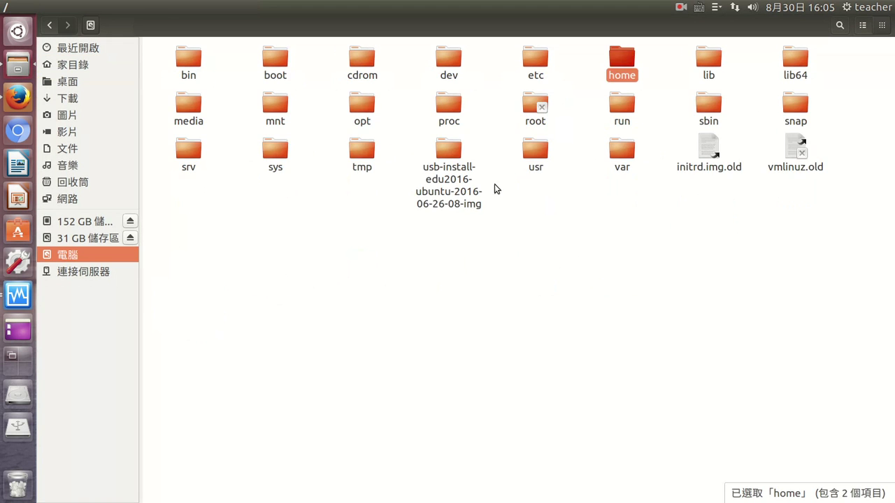
left_click(458, 187)
left_click(499, 249)
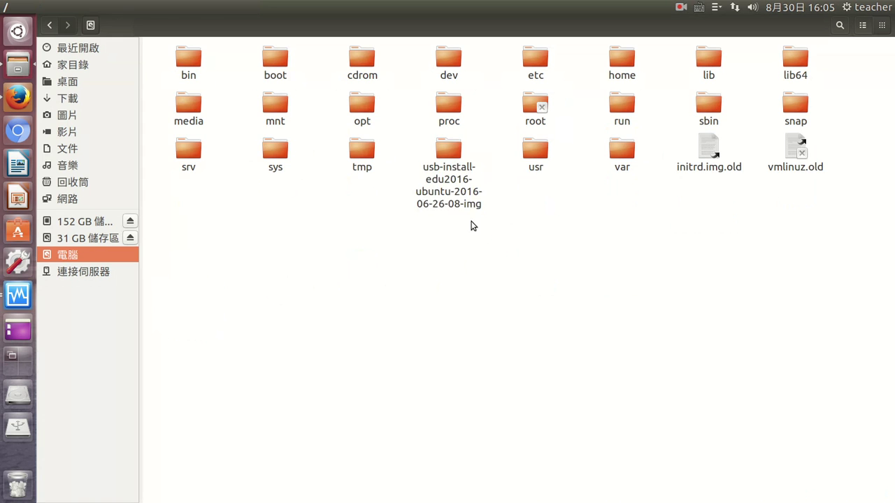
left_click(448, 158)
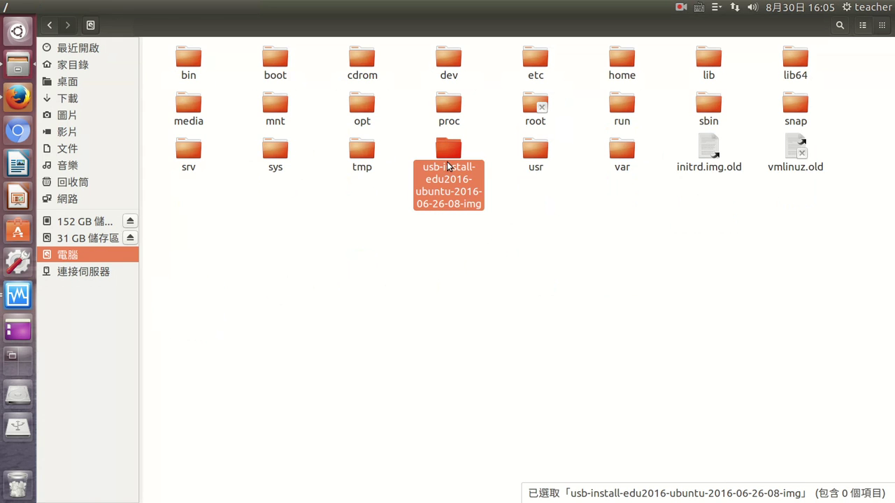
left_click(77, 224)
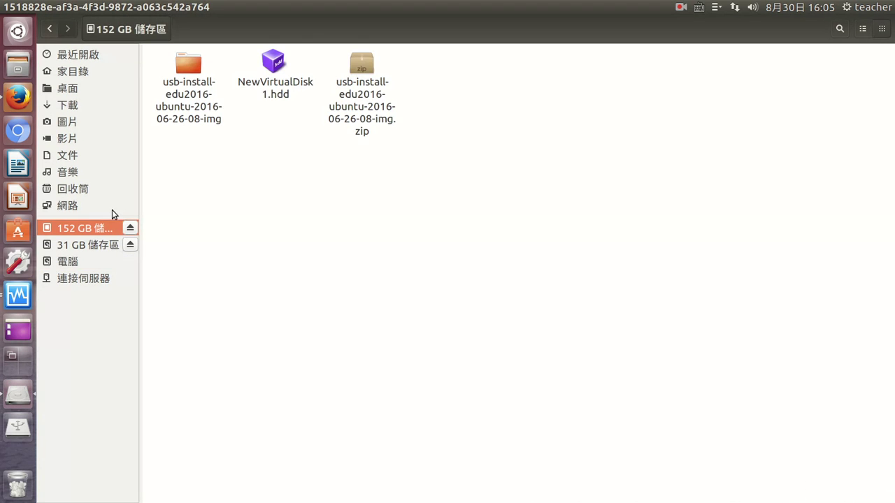
left_click(358, 84)
left_click(176, 96)
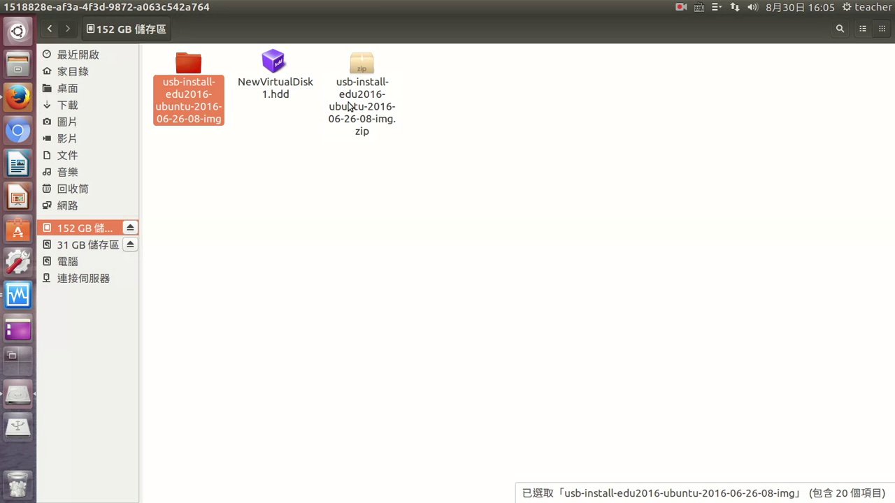
left_click(350, 110)
left_click(194, 85)
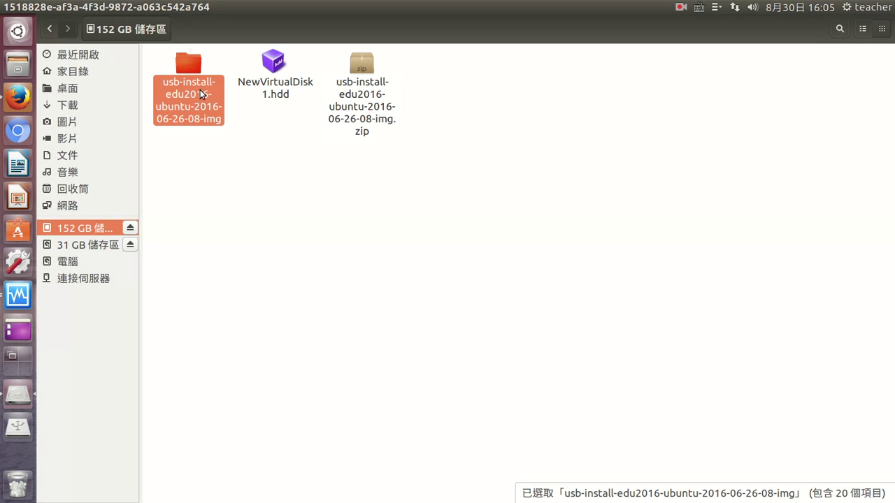
left_click(233, 153)
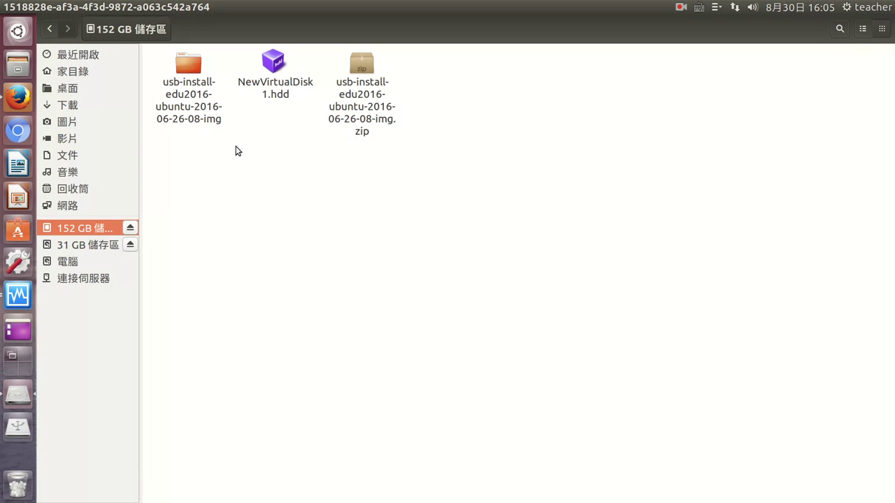
left_click(392, 114)
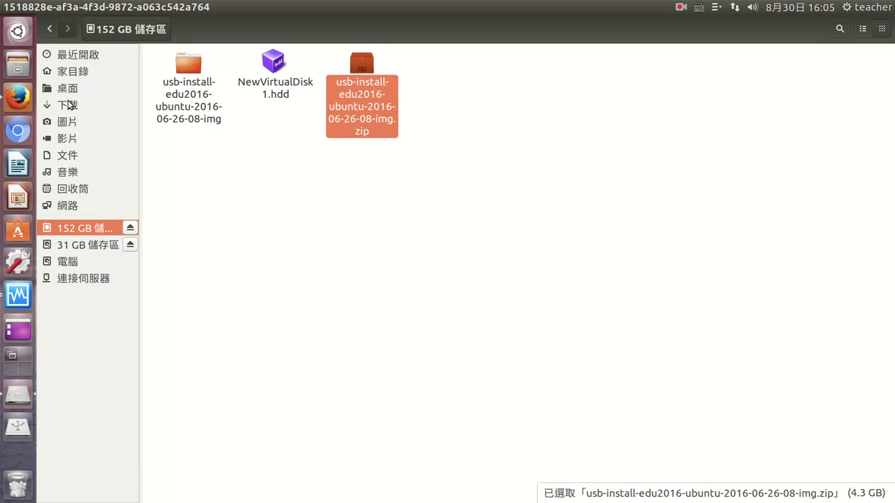
left_click(190, 93)
left_click(200, 139)
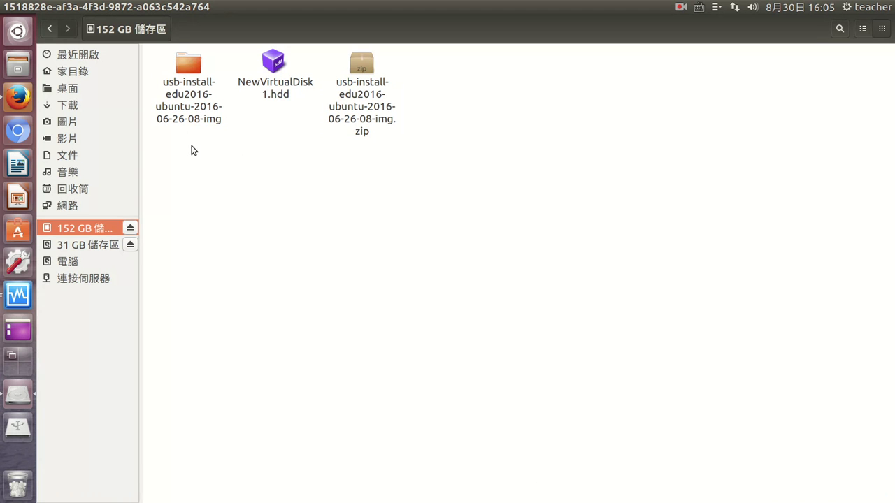
Step: Switch to the running win virtual machine in VirtualBox and open drive E: in Windows Explorer
left_click(10, 300)
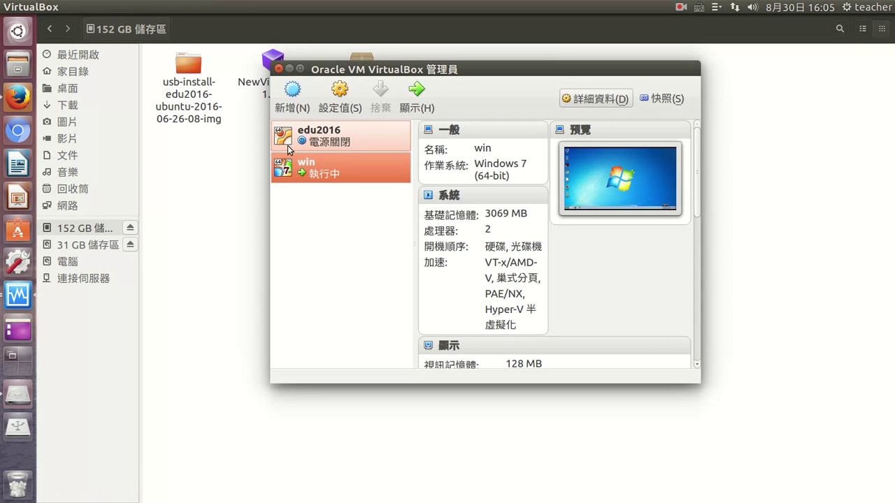
left_click(19, 295)
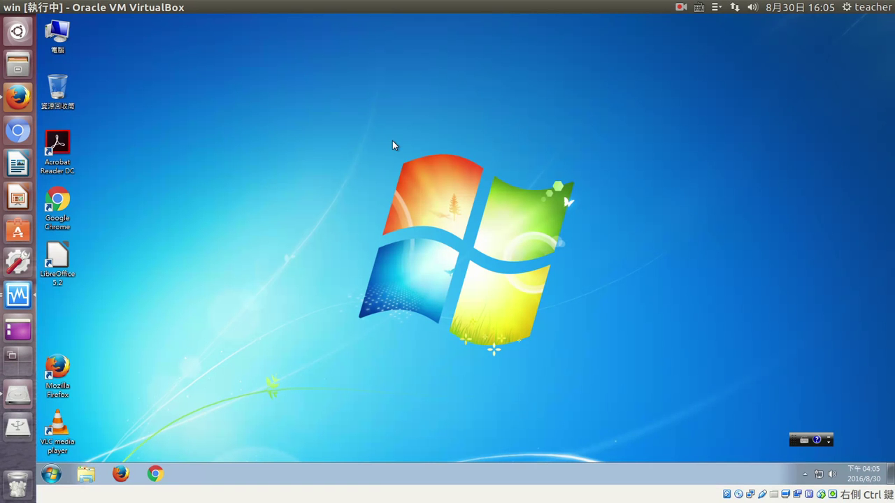
left_click(81, 474)
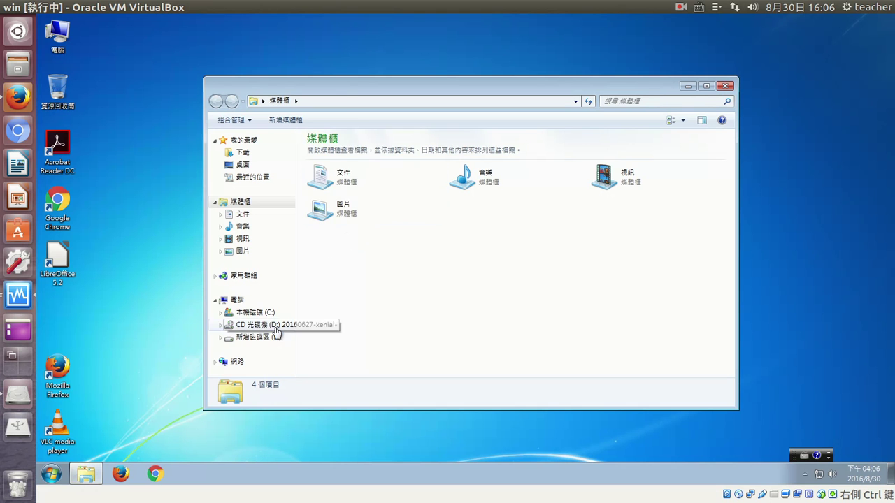
left_click(260, 338)
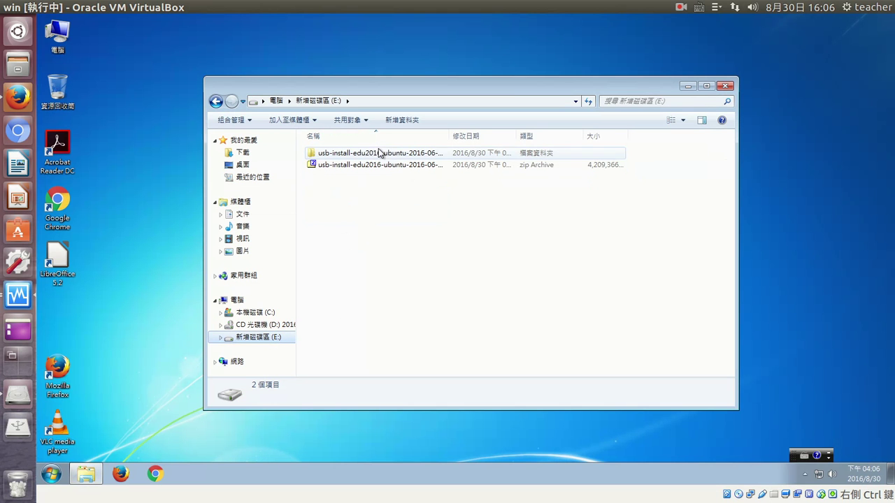
Step: Widen the name column on drive E:, inspect the contents of the usb-install image folder, and return to the drive's root
left_click(345, 168)
left_click(459, 151)
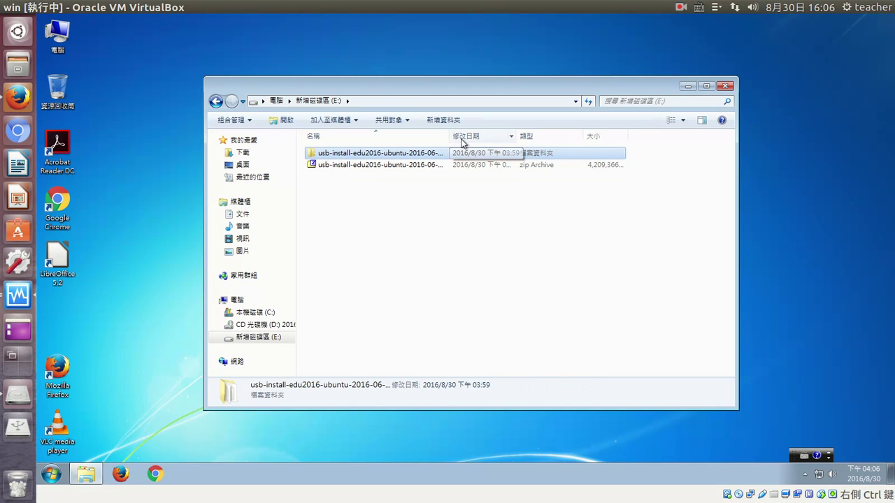
left_click_drag(451, 135, 489, 137)
double_click(419, 154)
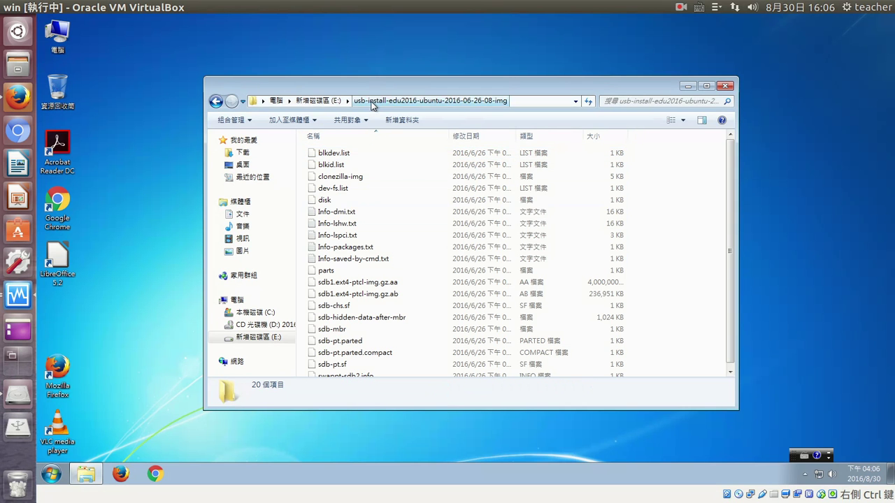
left_click(327, 102)
left_click(387, 253)
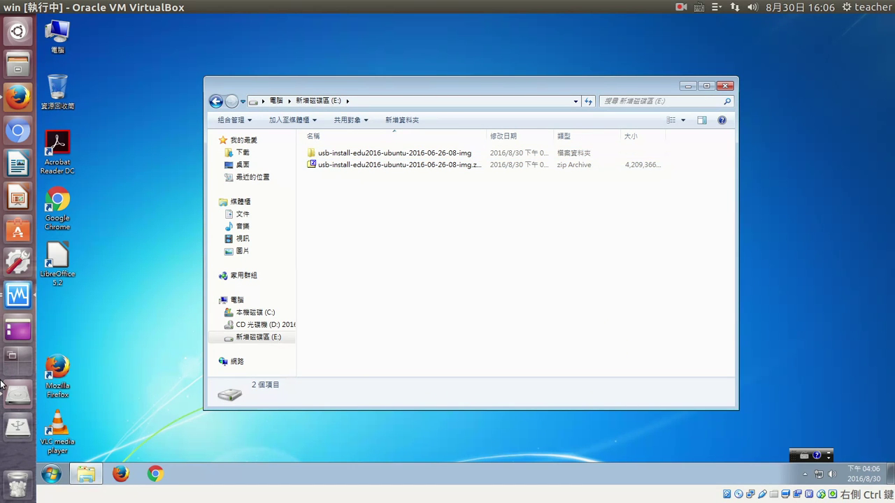
Step: View the contents of drive C: and go back to drive E: for comparison
left_click(273, 313)
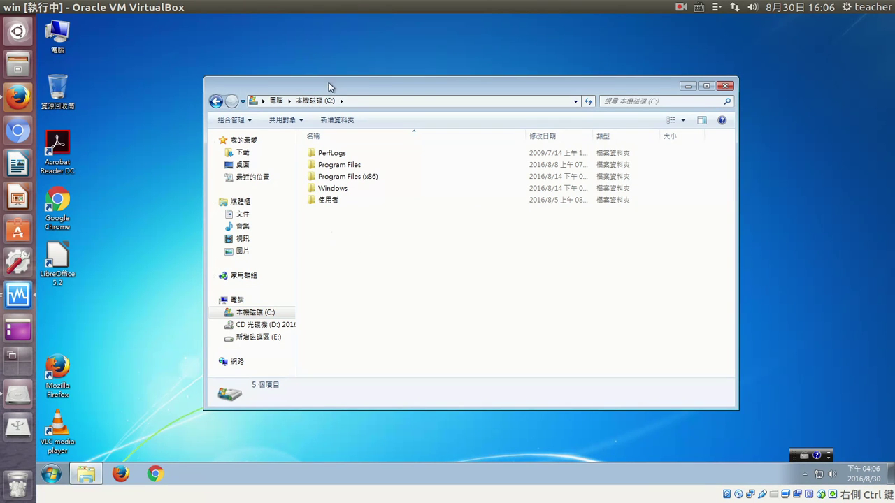
left_click_drag(335, 87, 299, 65)
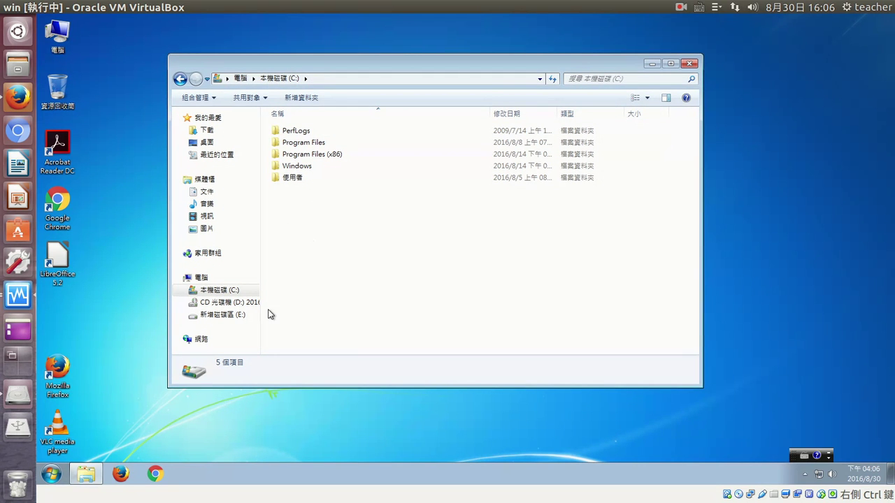
left_click(223, 315)
Step: Close the Explorer window and shut down Windows in the virtual machine
left_click(688, 63)
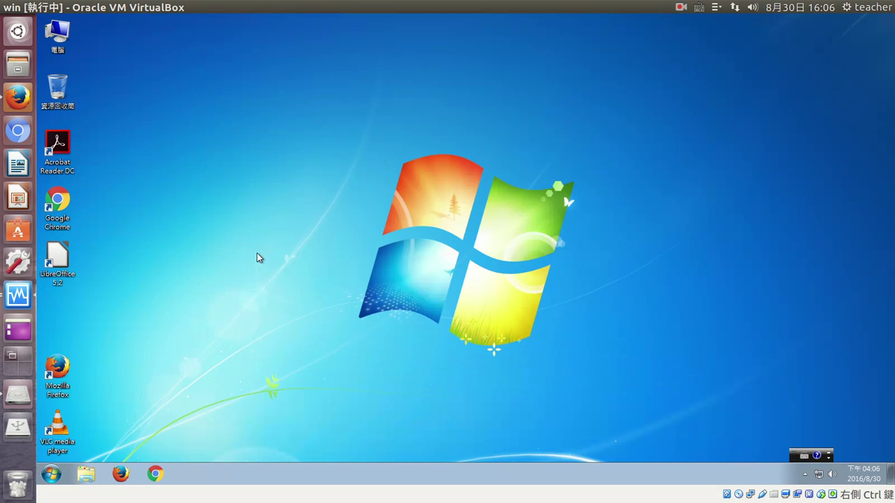
left_click(49, 479)
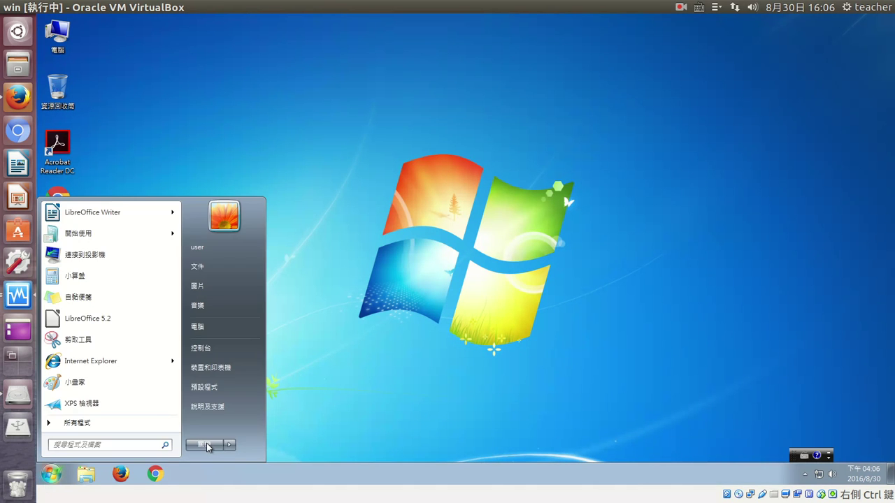
left_click(206, 445)
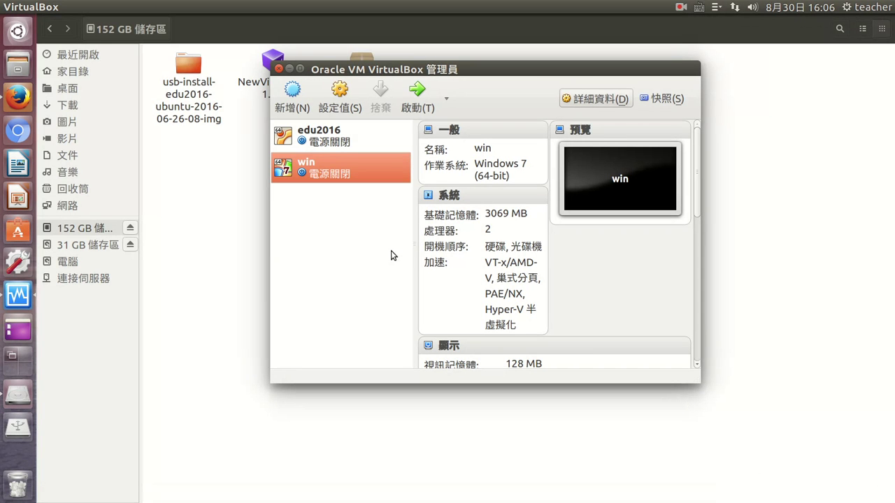
Step: Open the win virtual machine's storage settings and check the attached NewVirtualDisk1.hdd and the full name of the clonezilla-live ISO
left_click(344, 106)
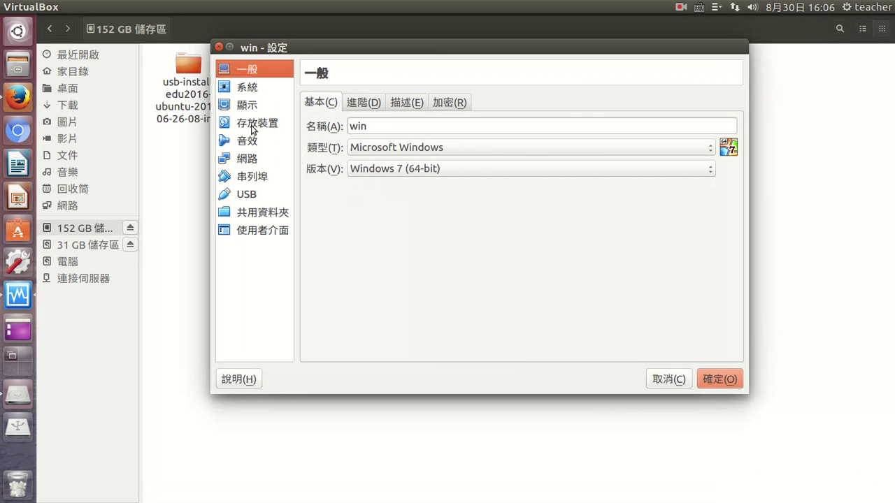
left_click(249, 128)
left_click(374, 175)
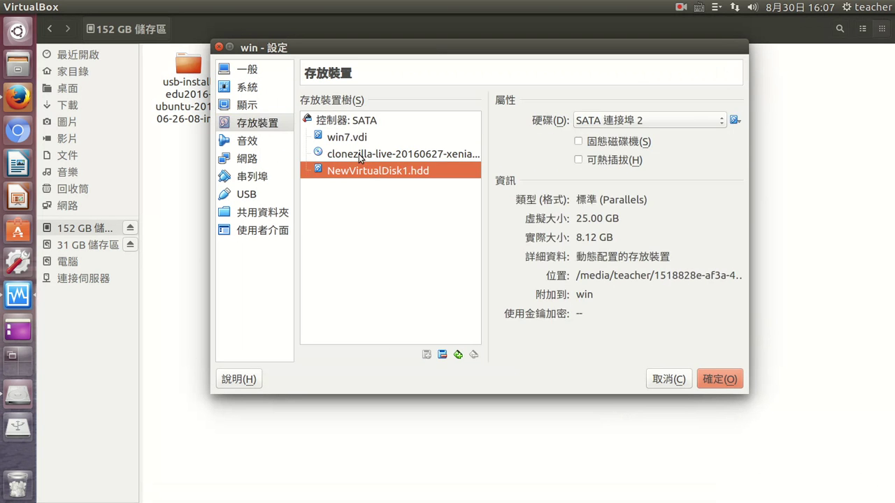
left_click(440, 153)
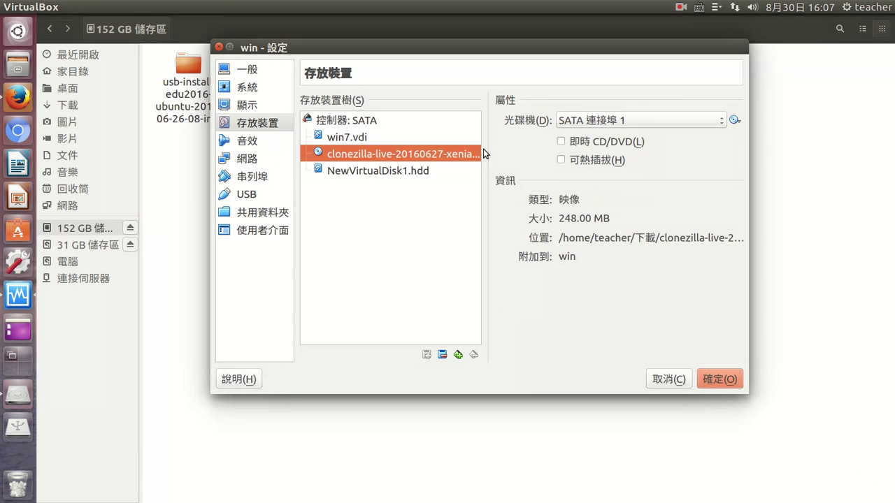
left_click_drag(487, 155, 555, 156)
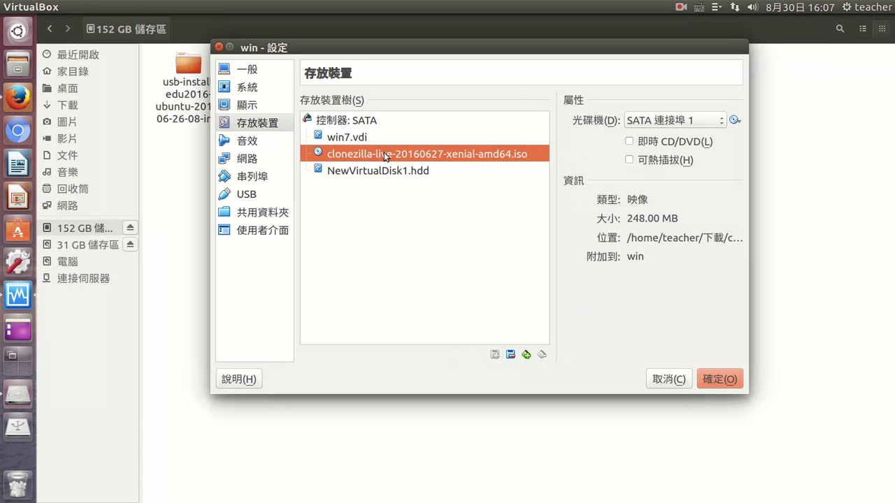
Step: Move the optical drive above the hard disk in the virtual machine's boot order and save the settings
left_click(239, 89)
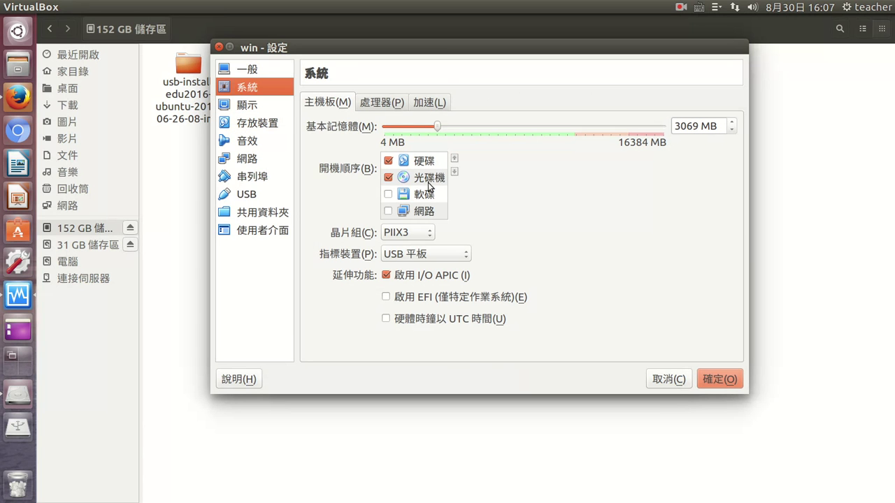
left_click(436, 179)
left_click(455, 159)
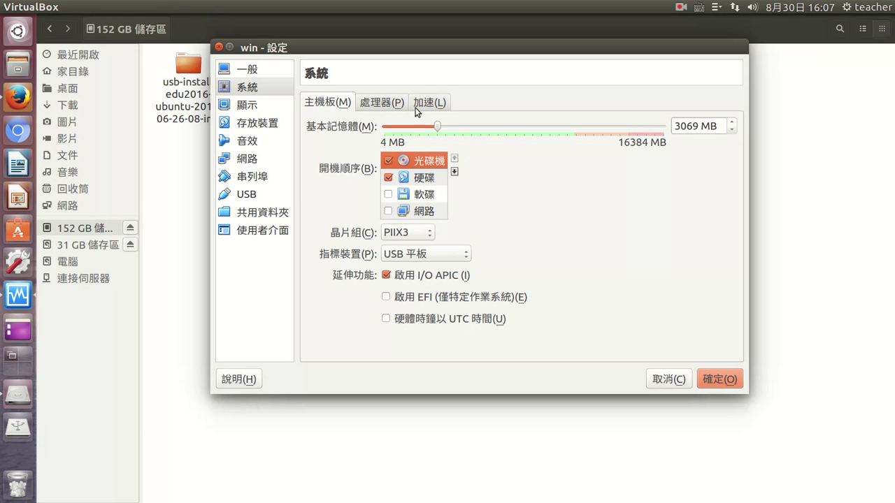
left_click(720, 380)
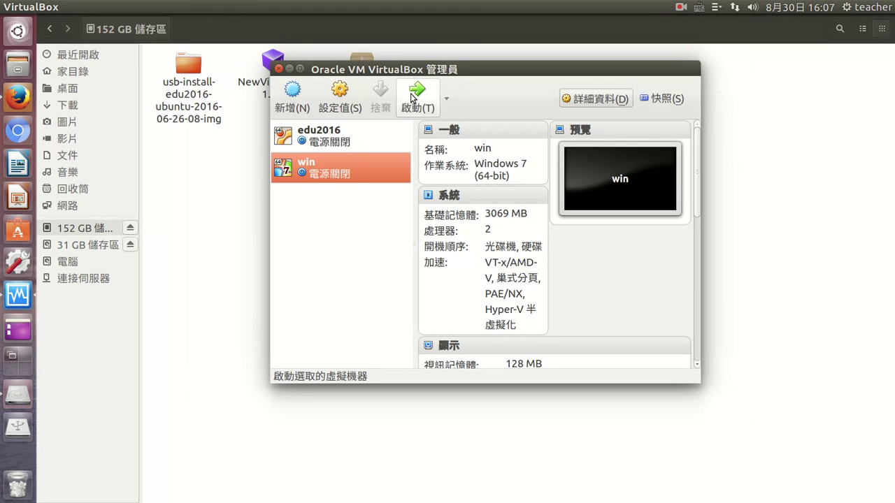
Step: Start the win virtual machine, let it capture input, and highlight Clonezilla live (Default settings, VGA 800x600) in the boot menu
left_click(411, 95)
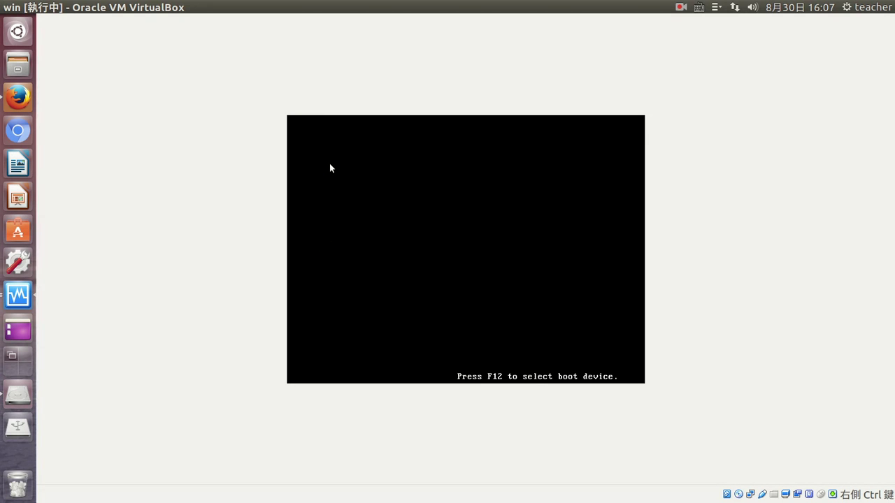
left_click(329, 168)
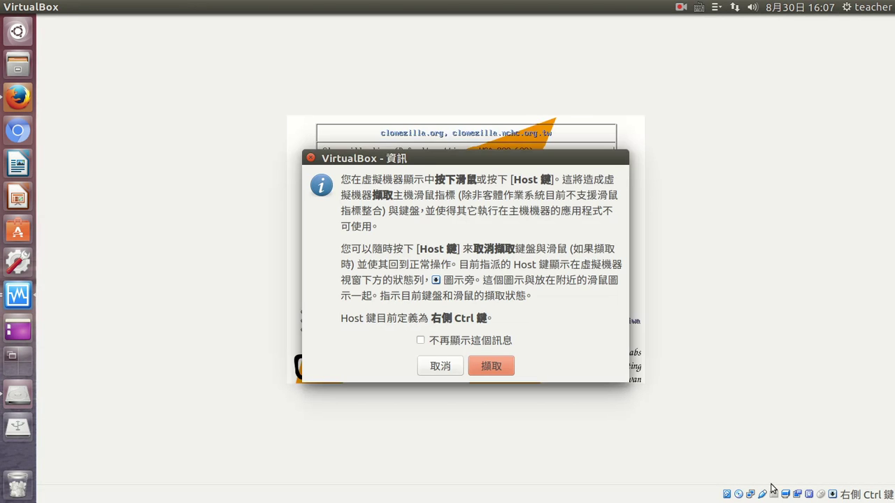
left_click(489, 367)
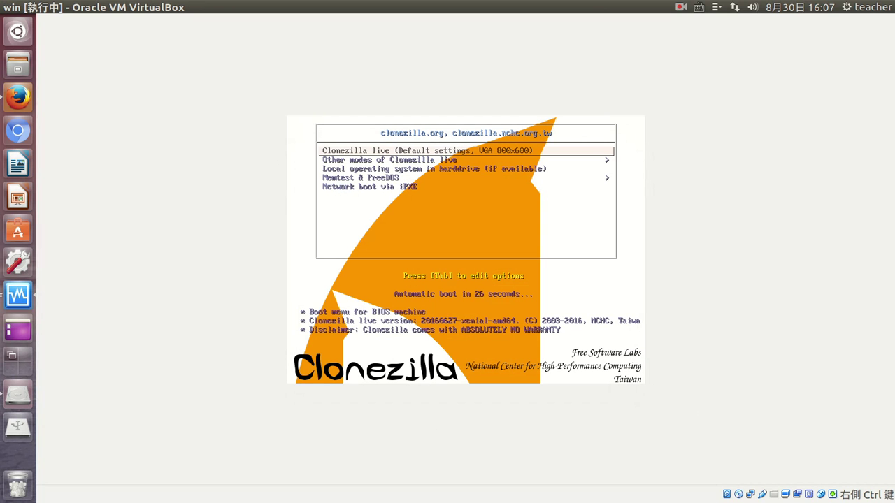
key("Down")
key("Up")
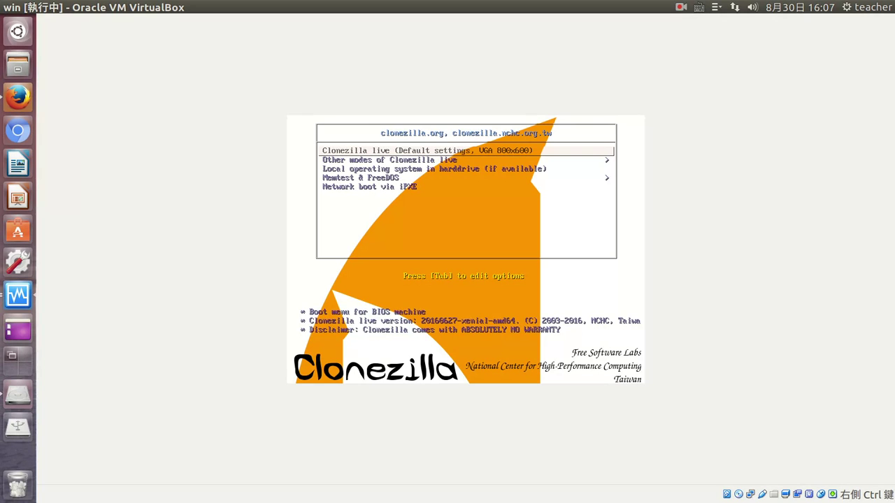
Step: Boot Clonezilla live from its other modes with the To RAM option, which allows the boot media to be removed
key("Down")
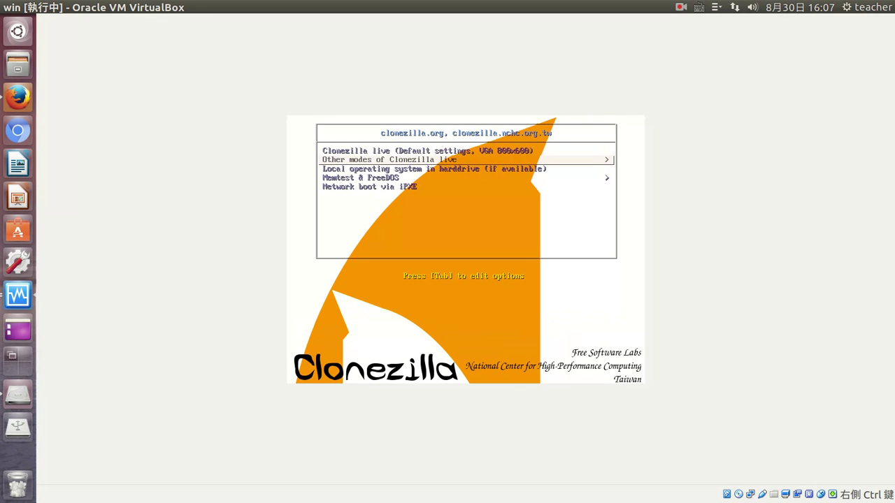
key("Return")
key("Down")
key("Down")
key("Down")
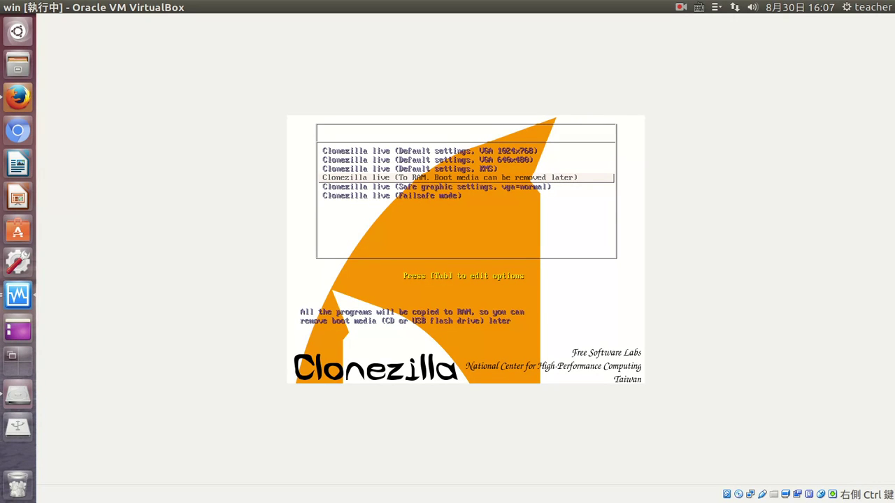
key("Return")
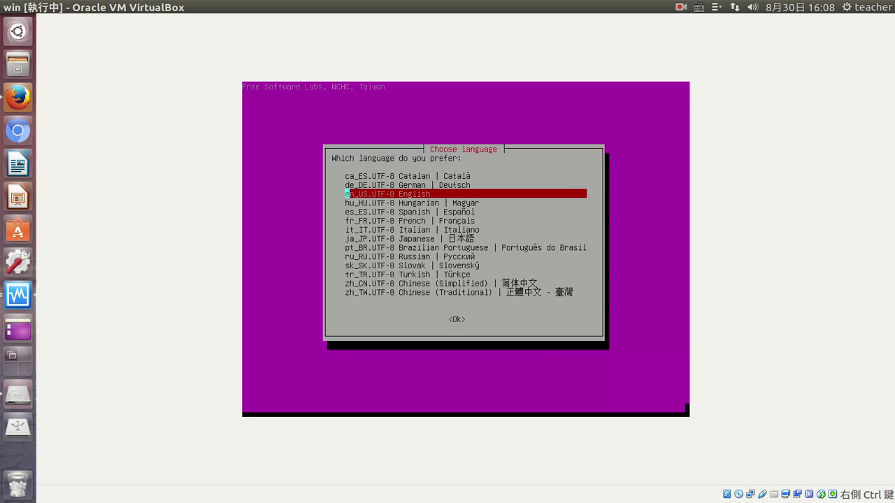
Step: Choose zh_TW.UTF-8 Chinese (Traditional) as the Clonezilla language
key("Down")
key("Down")
key("Down")
key("Down")
key("Down")
key("Down")
key("Up")
key("Up")
key("Up")
key("Up")
key("Down")
key("Down")
key("Down")
key("Down")
key("Down")
key("Down")
key("Down")
key("Down")
key("Down")
key("Up")
key("Up")
key("Up")
key("Up")
key("Up")
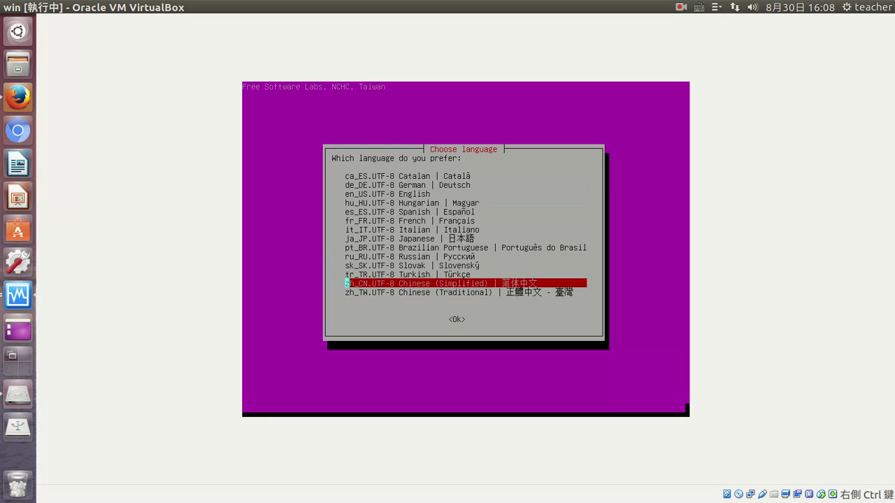
key("Down")
key("Down")
key("Down")
key("Down")
key("Down")
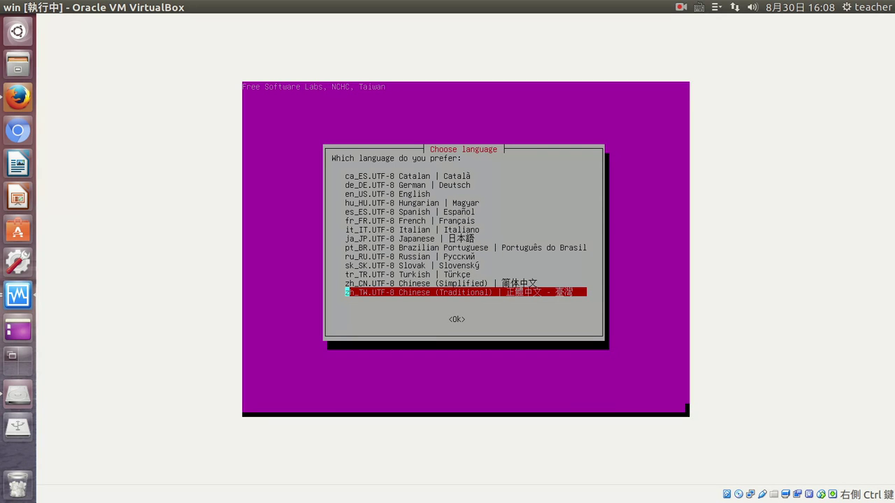
key("Return")
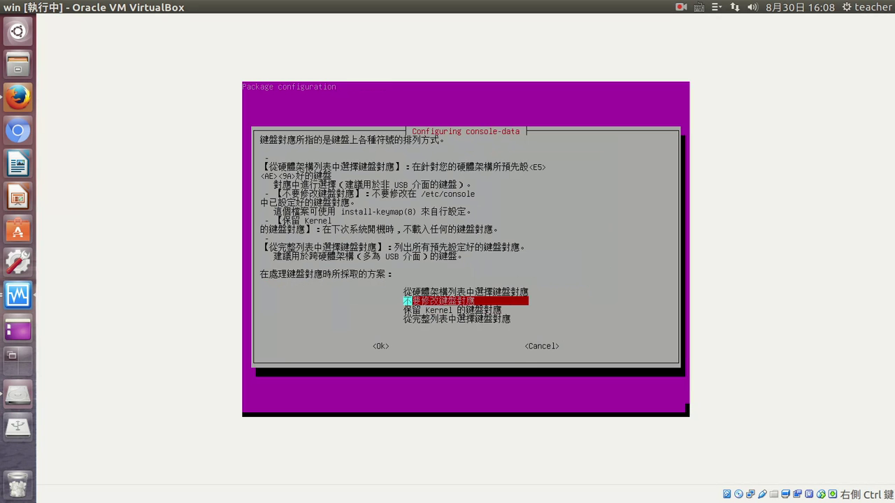
Step: Keep the keyboard mapping unmodified, start Clonezilla in device-image mode, and choose local_dev as the image directory source
key("Return")
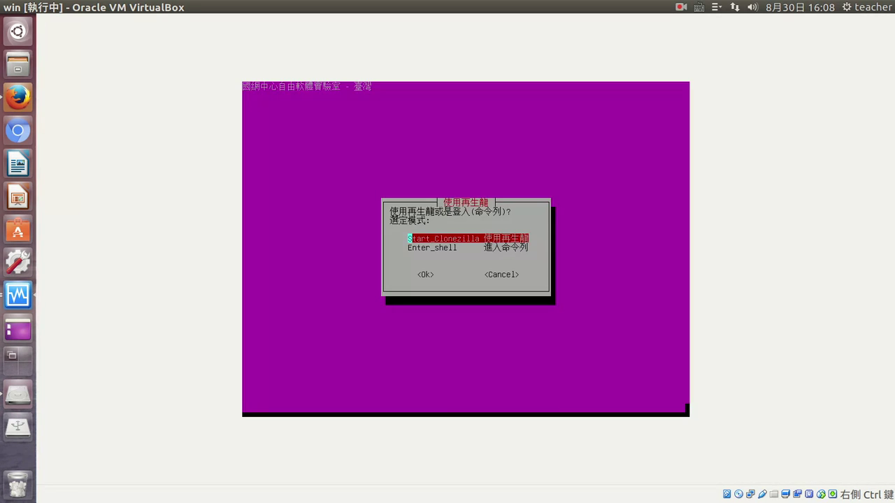
key("Return")
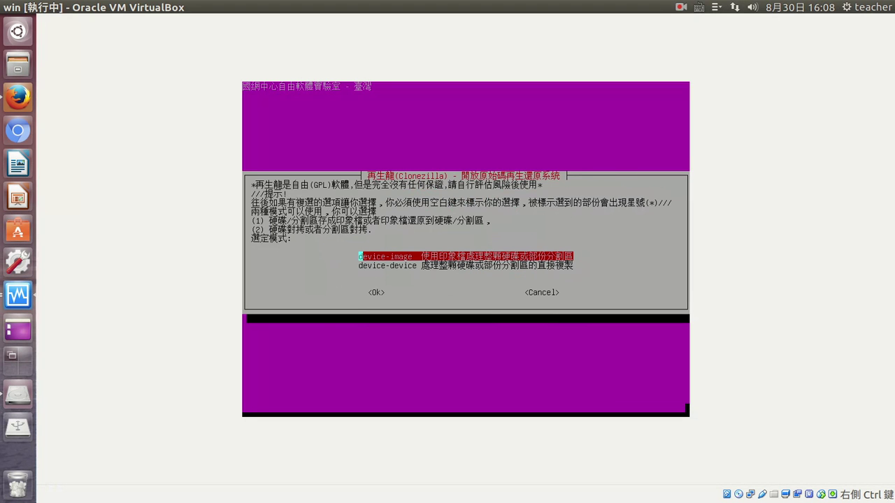
key("Return")
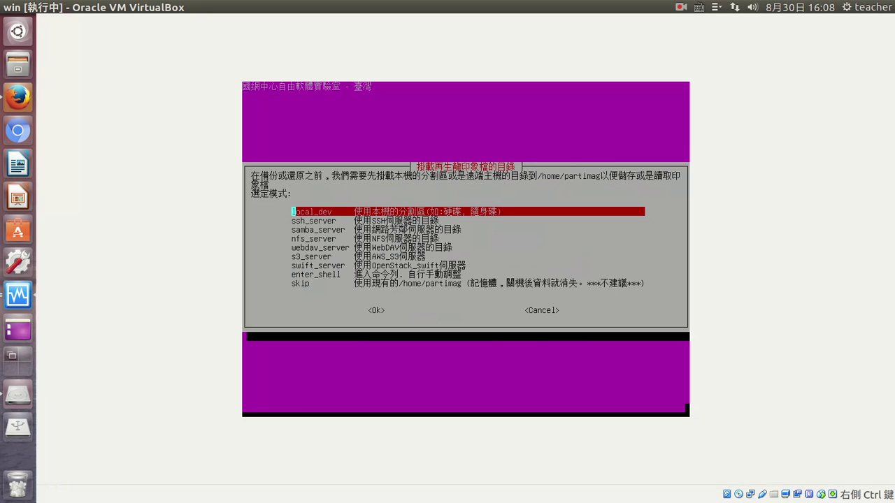
key("Return")
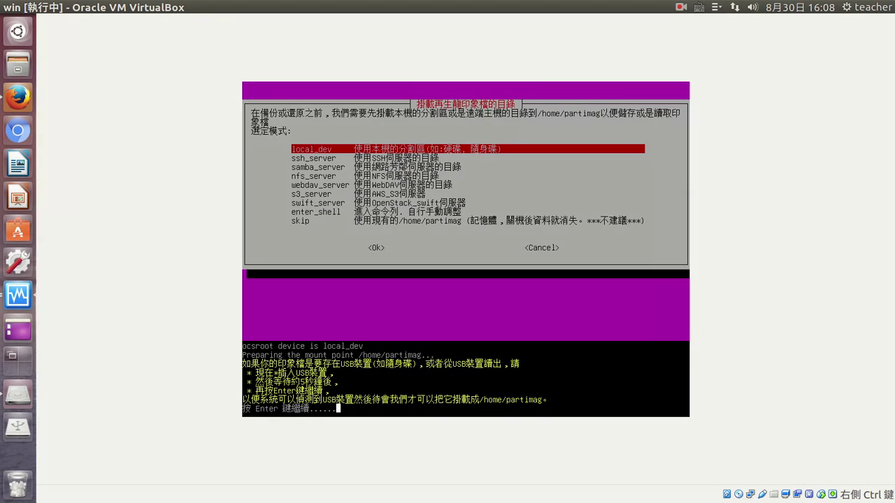
Step: Attach the JetFlash Mass Storage Device [1100] to the virtual machine and continue to Clonezilla's disk scan
left_click(162, 7)
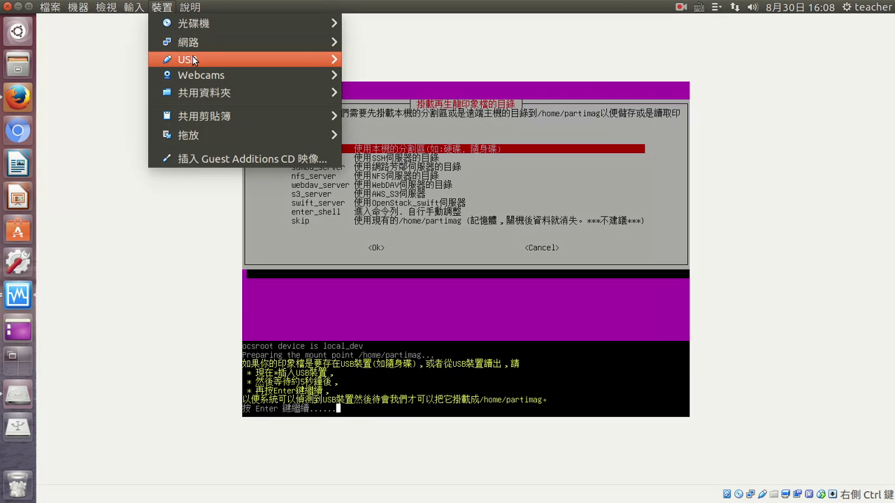
mouse_move(204, 56)
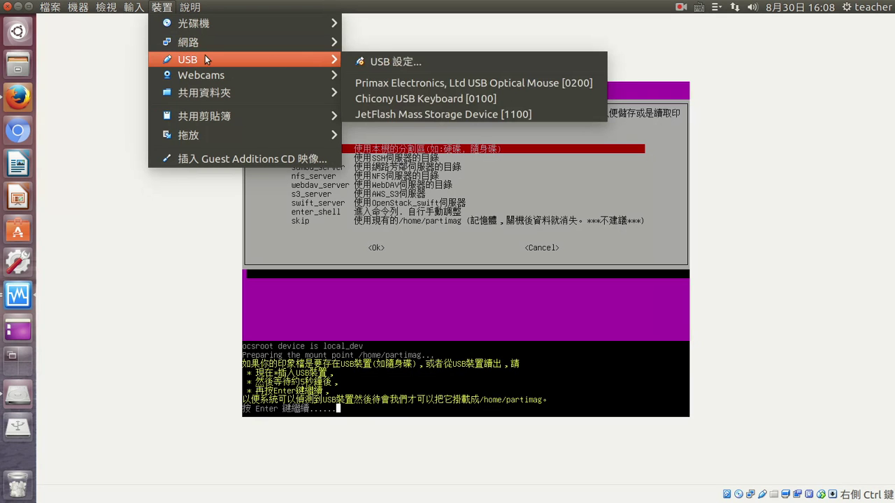
left_click(415, 114)
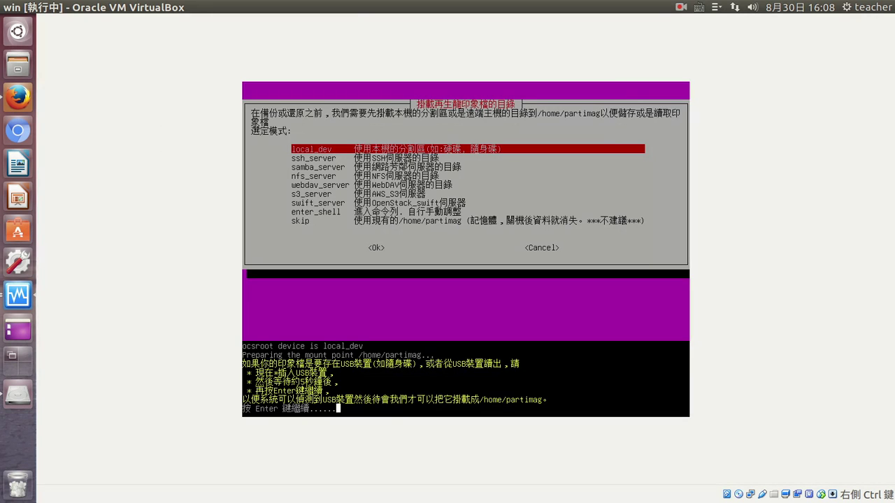
key("Return")
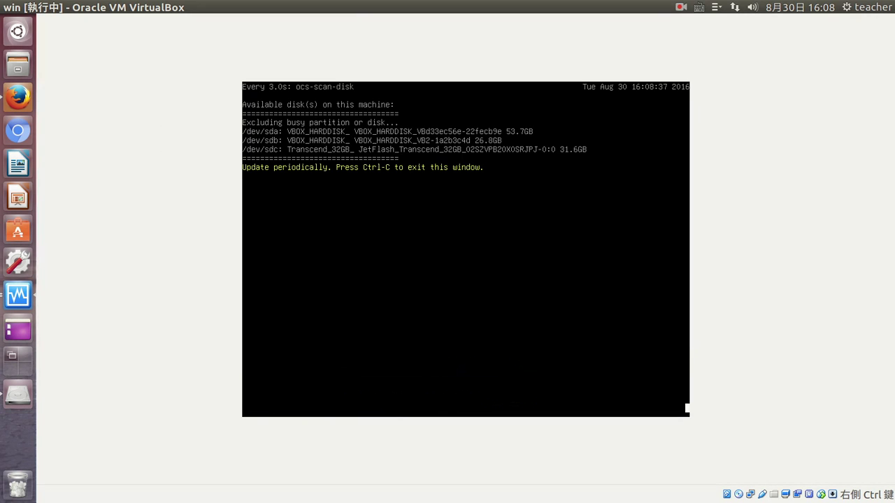